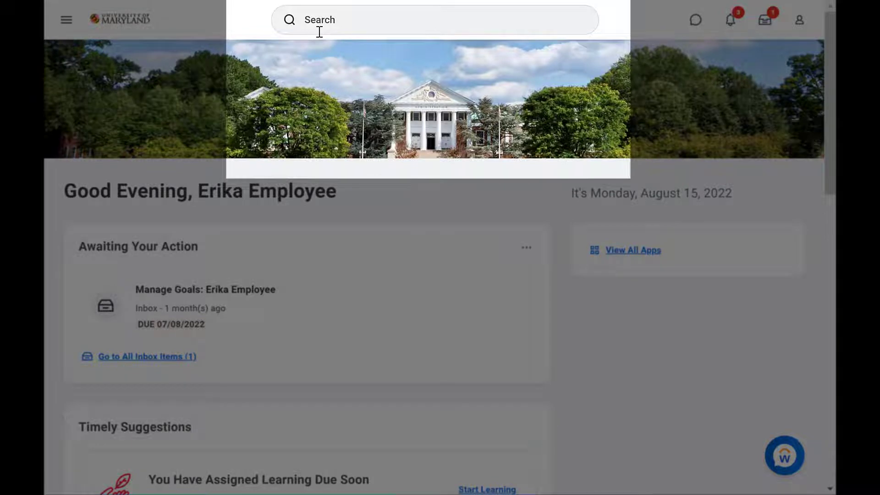
pyautogui.click(323, 28)
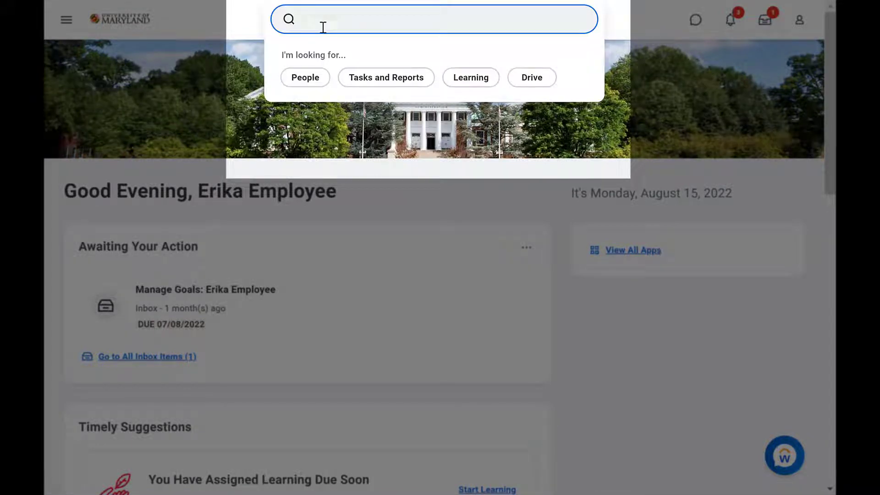
pyautogui.write('create requisition')
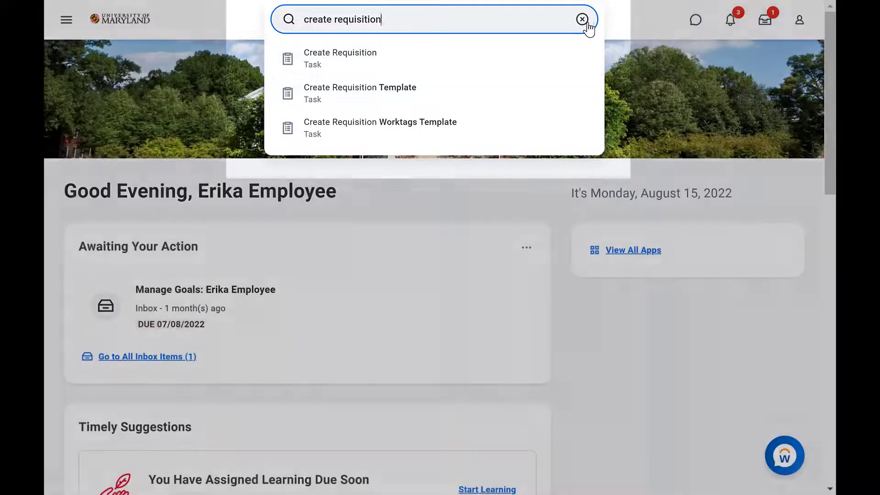
pyautogui.click(586, 22)
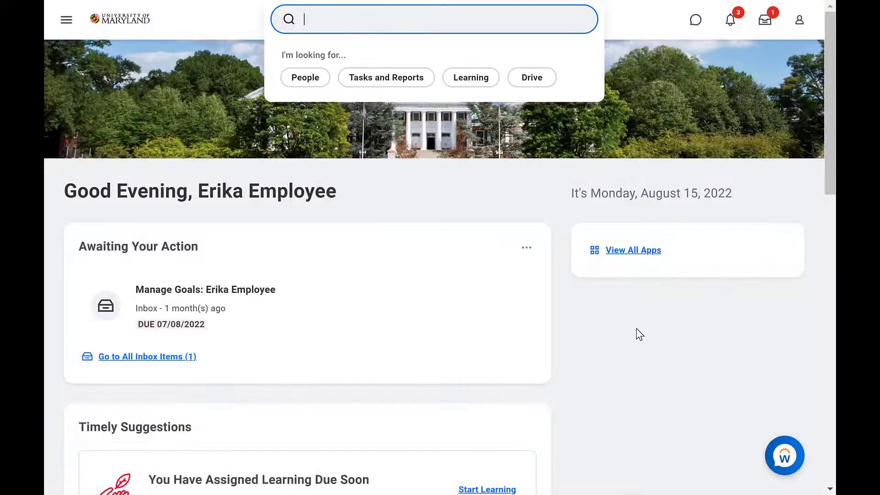
pyautogui.click(621, 332)
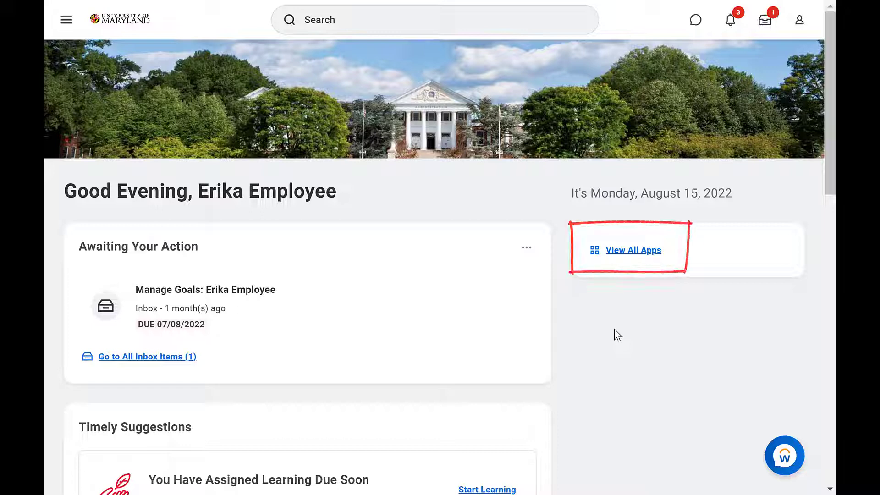
# Open the Maryland Procurement & AP app and start a connection to Shell Shop
pyautogui.click(629, 251)
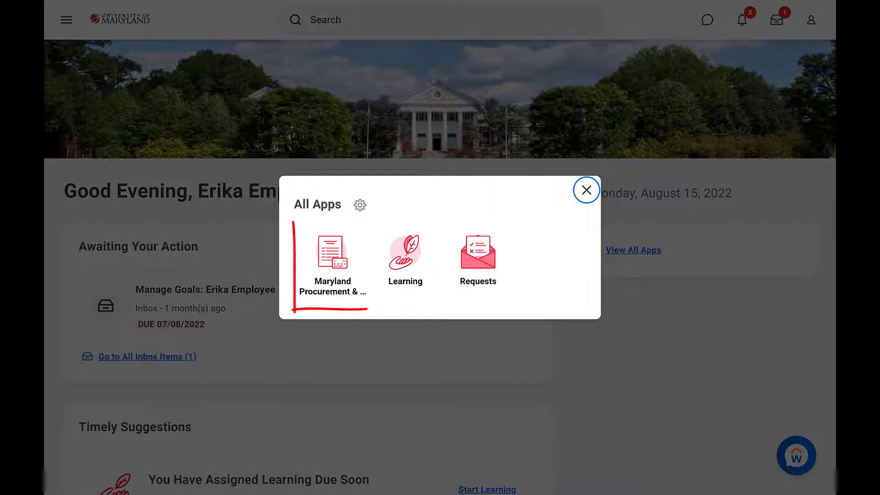
pyautogui.click(340, 275)
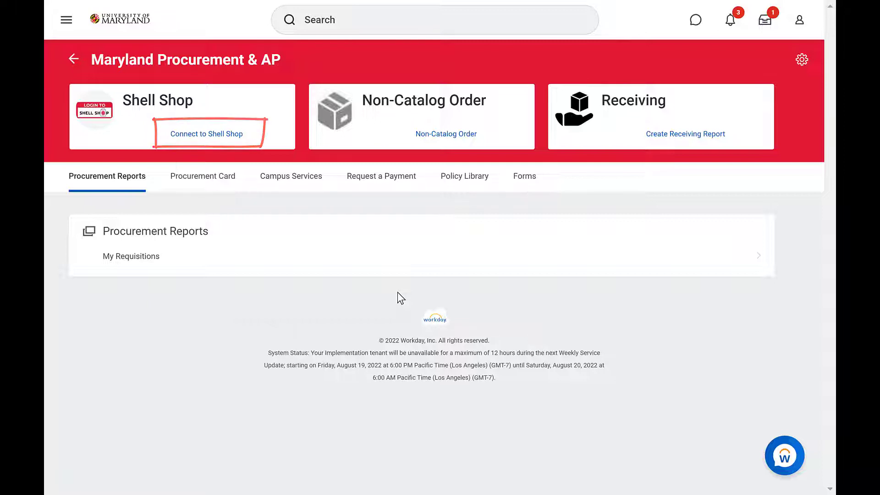
pyautogui.click(225, 138)
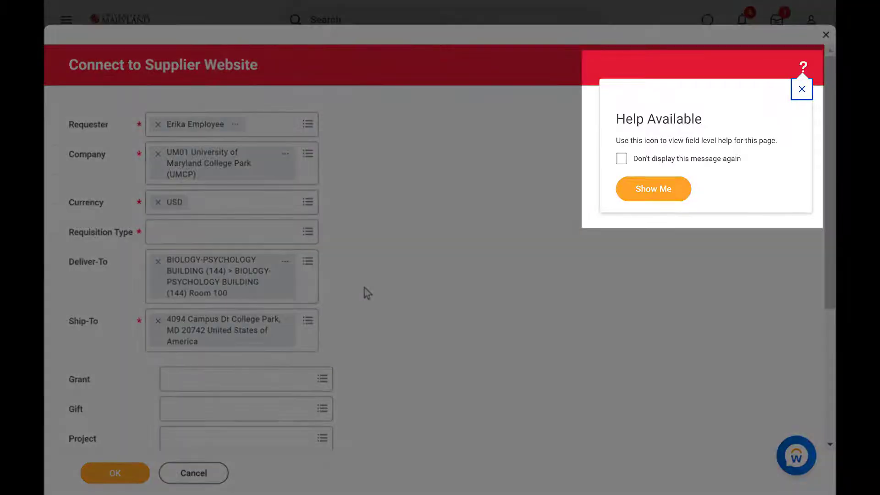
# Show the field-level help for the supplier connection form and read the explanation of the Requester field
pyautogui.click(641, 194)
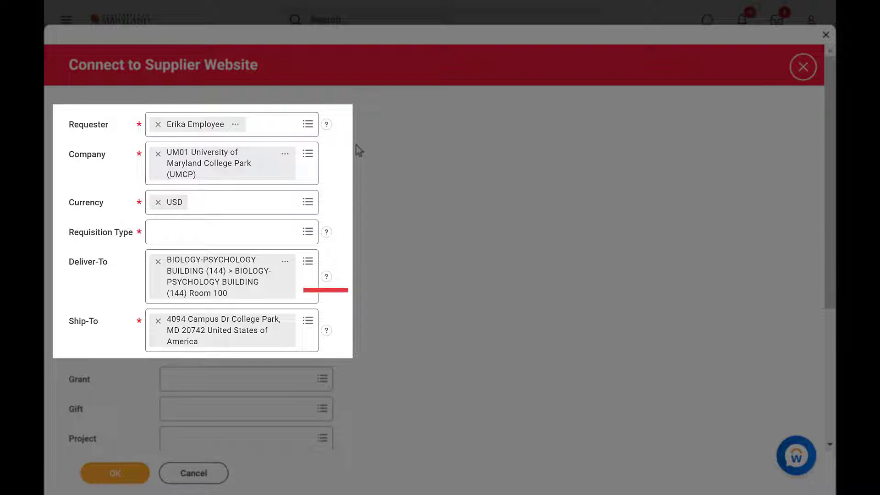
pyautogui.click(328, 127)
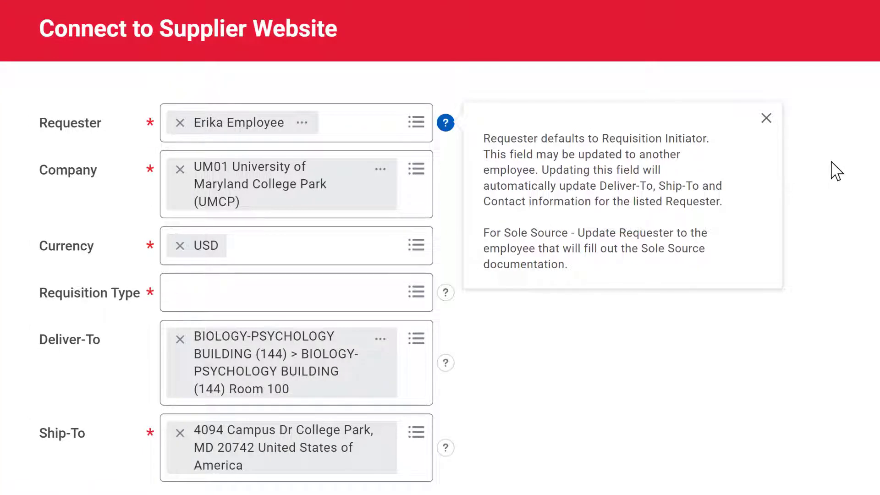
pyautogui.click(766, 118)
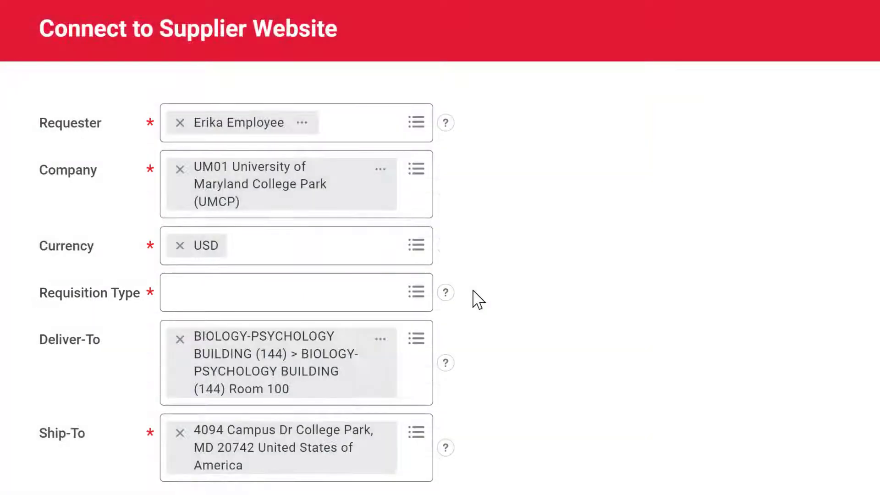
# Review the Requisition Type choices and their help text, and set the type to Standard Requisition (none of the above)
pyautogui.click(296, 284)
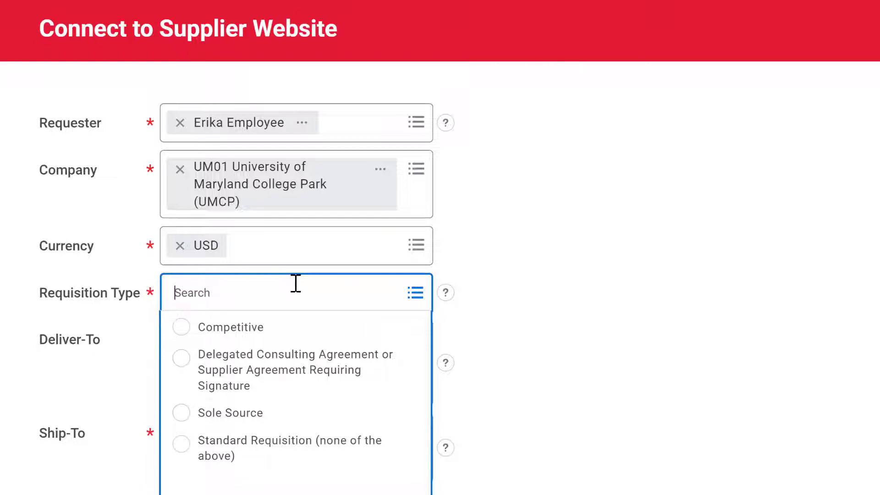
pyautogui.click(471, 307)
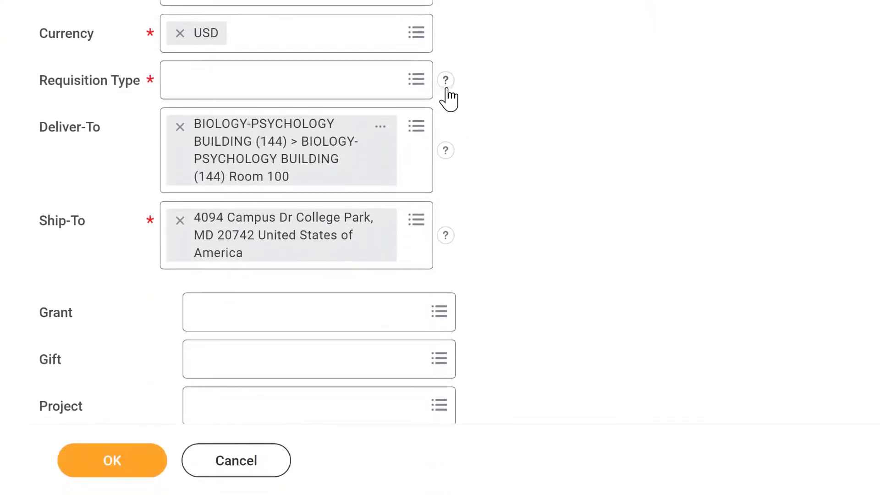
pyautogui.click(447, 87)
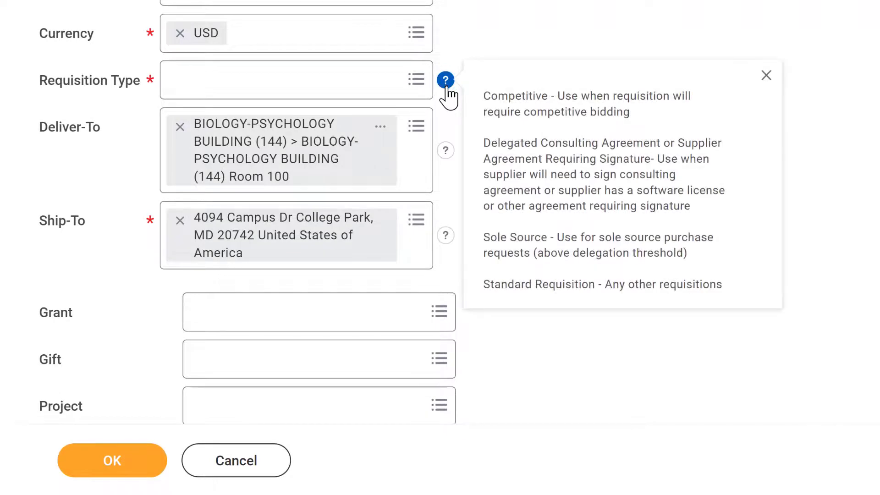
pyautogui.click(765, 76)
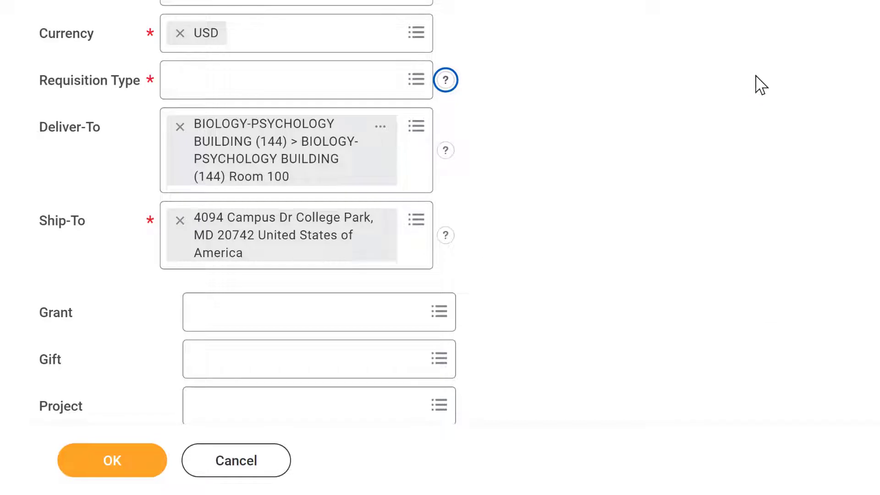
pyautogui.click(302, 81)
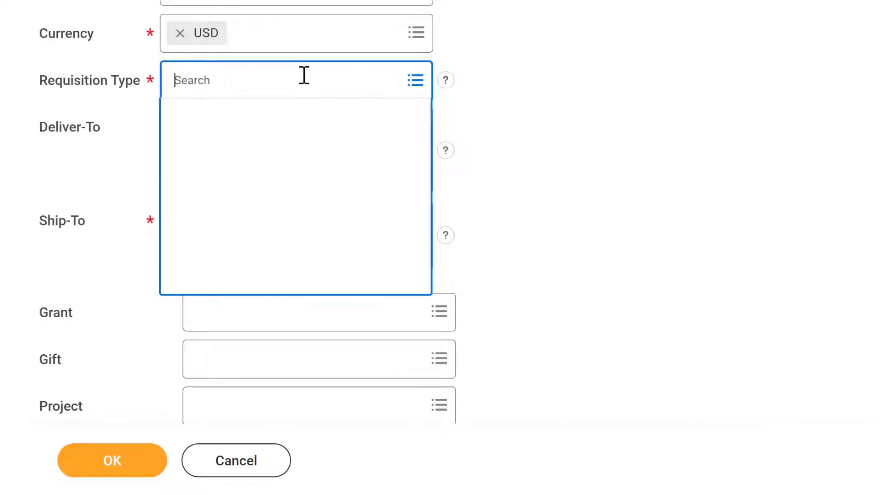
pyautogui.click(288, 229)
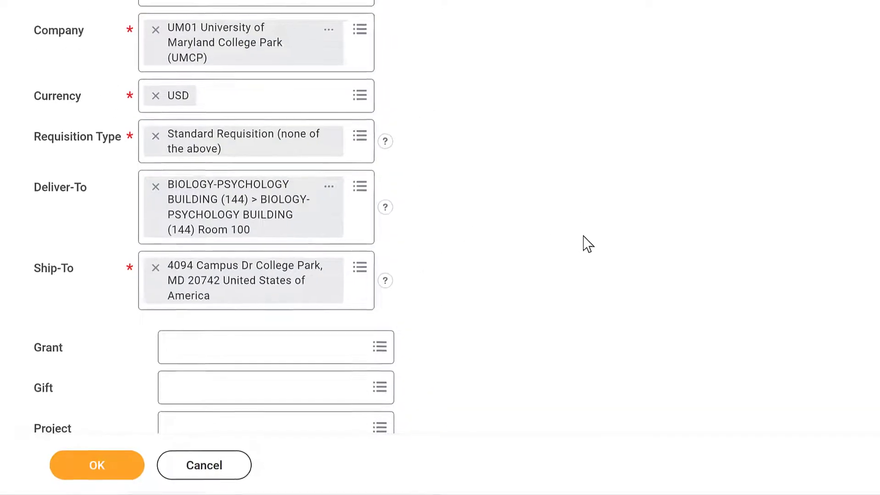
# Set the USource worktag to US000086 UMCP | BSOS | PSYCHOLOGY from My Worktags and submit the form
pyautogui.scroll(-6, 568, 245)
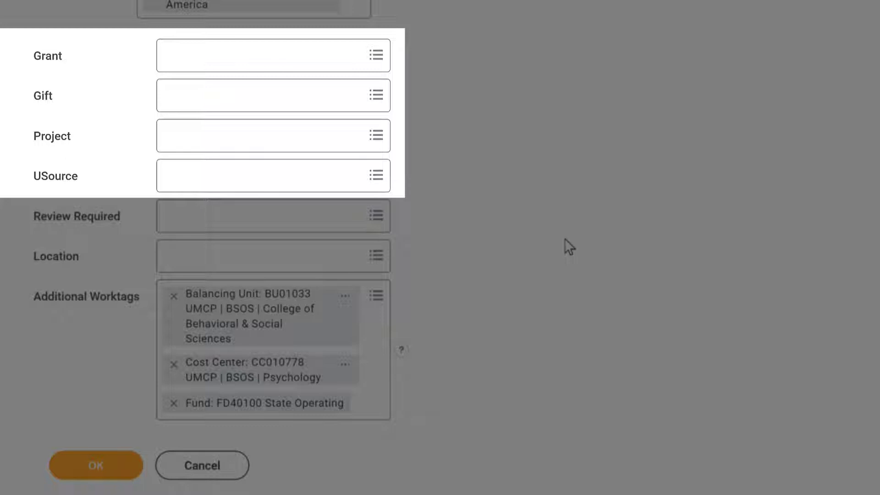
pyautogui.click(265, 184)
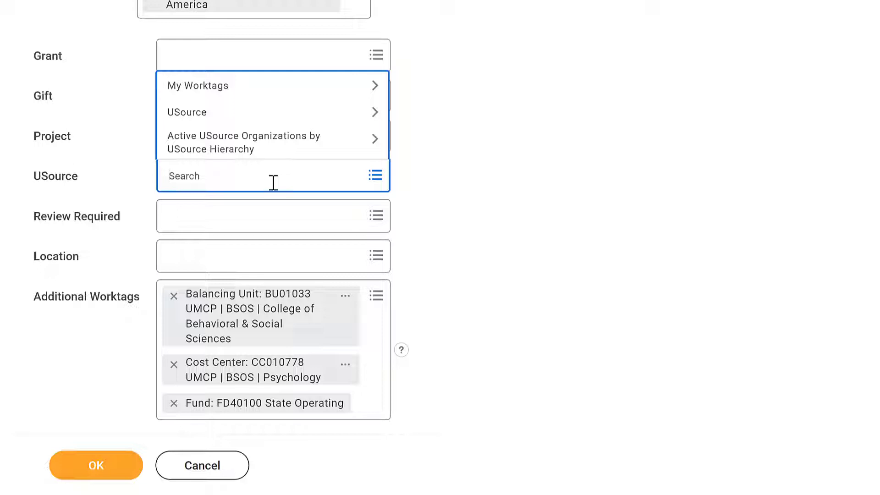
pyautogui.click(375, 86)
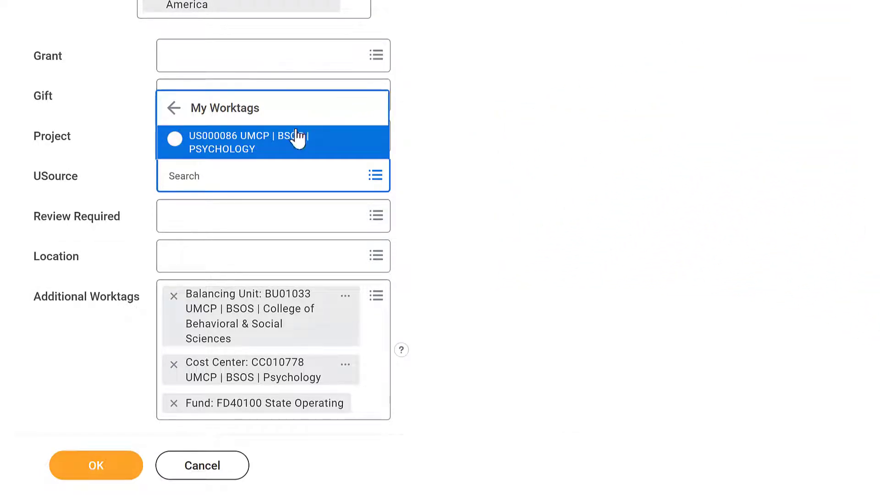
pyautogui.click(291, 146)
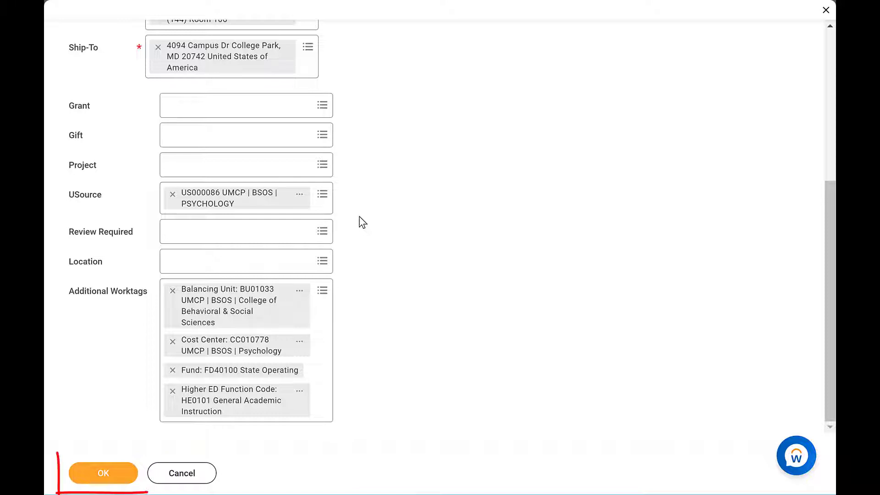
pyautogui.click(106, 474)
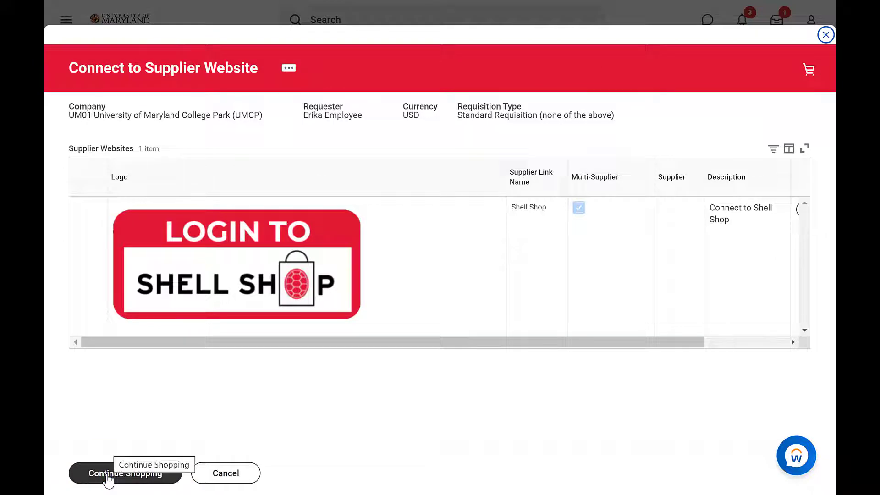
# Connect to the Shell Shop supplier website and open the Dell, Inc. punchout under Technology Equipment & Supplies
pyautogui.moveTo(242, 342); pyautogui.dragTo(310, 343)
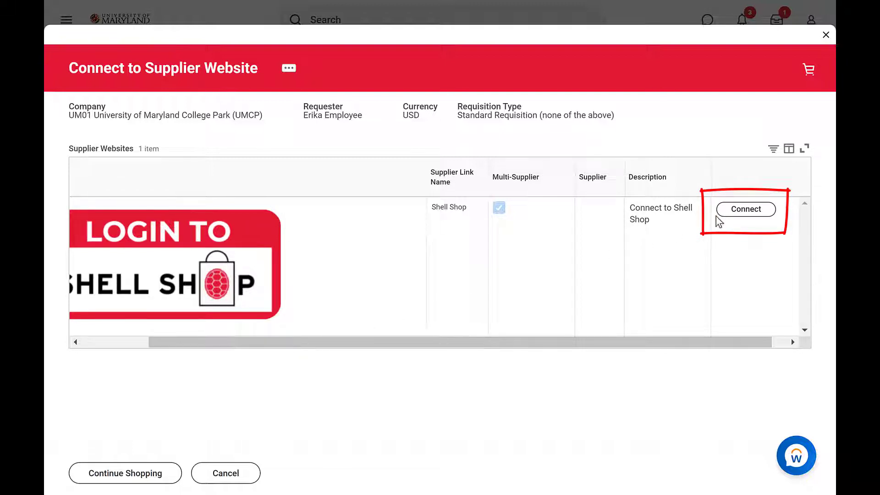
pyautogui.click(741, 211)
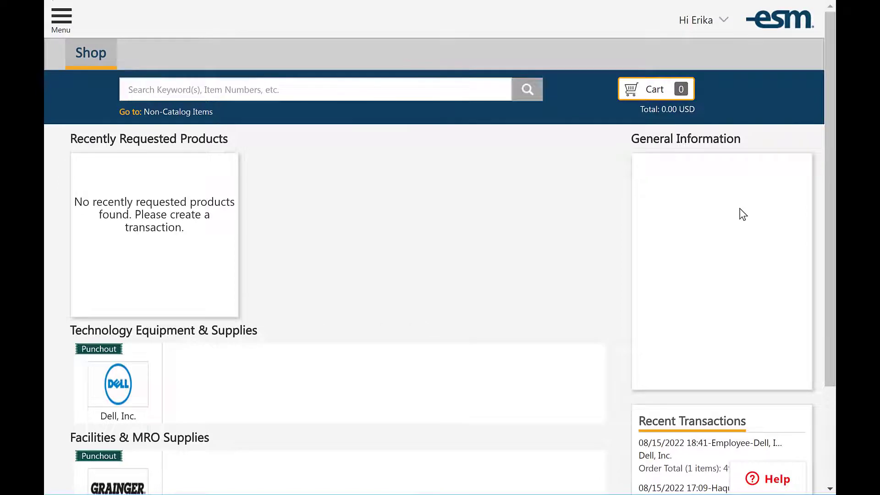
pyautogui.scroll(-3, 287, 359)
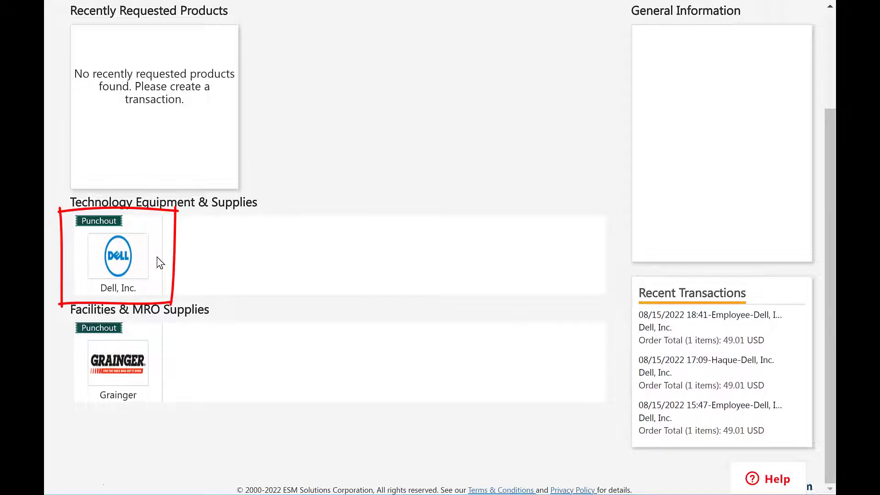
pyautogui.moveTo(138, 261)
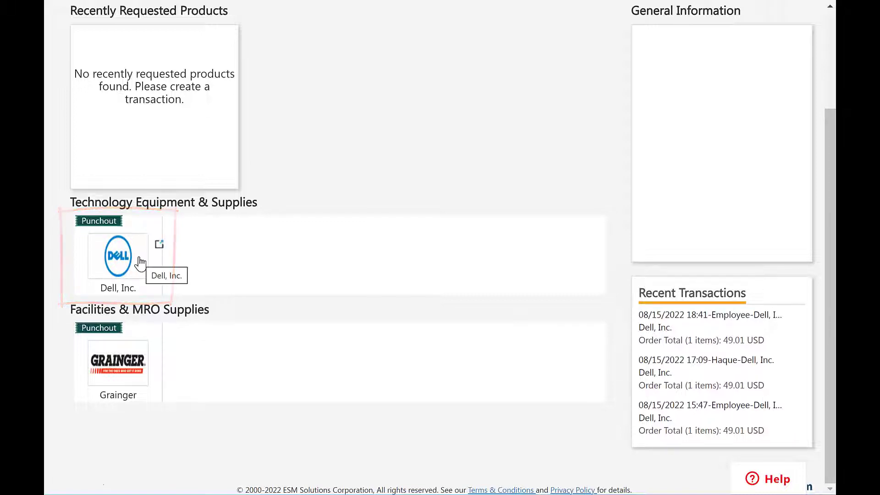
pyautogui.click(140, 262)
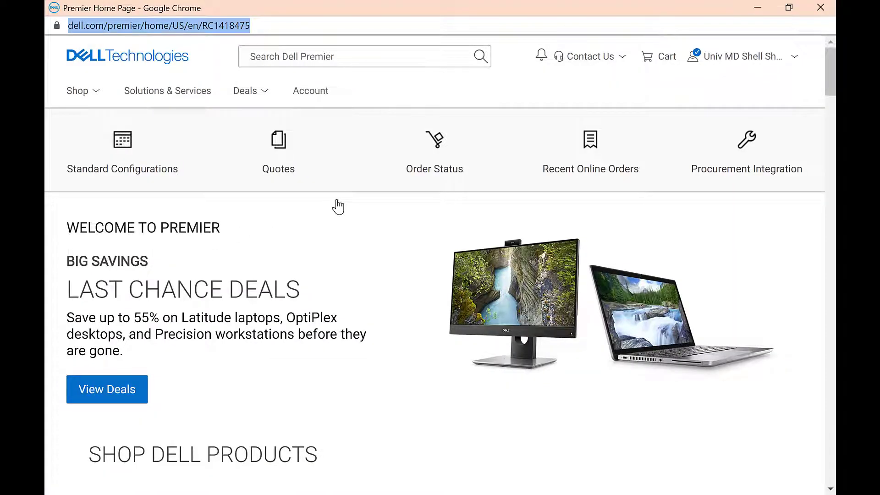
# Search the Dell Premier store for "keyboard and mouse"
pyautogui.click(342, 59)
pyautogui.write('ke')
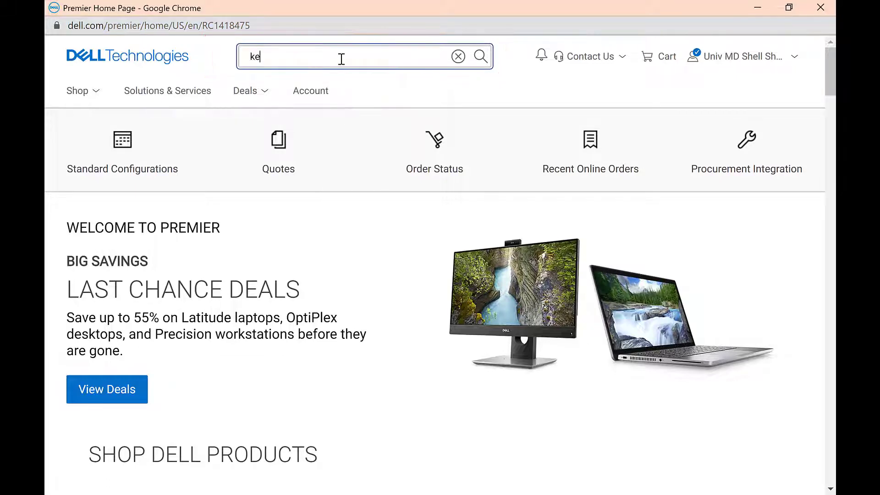
pyautogui.write('yboard')
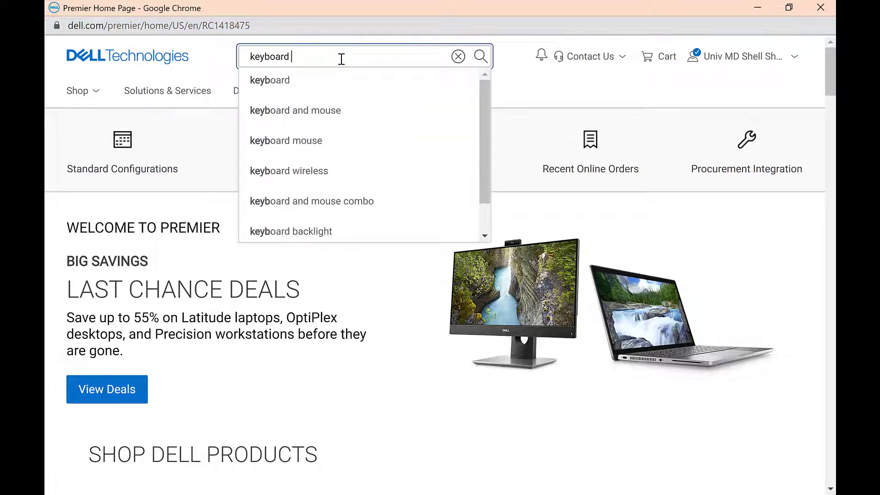
pyautogui.click(321, 118)
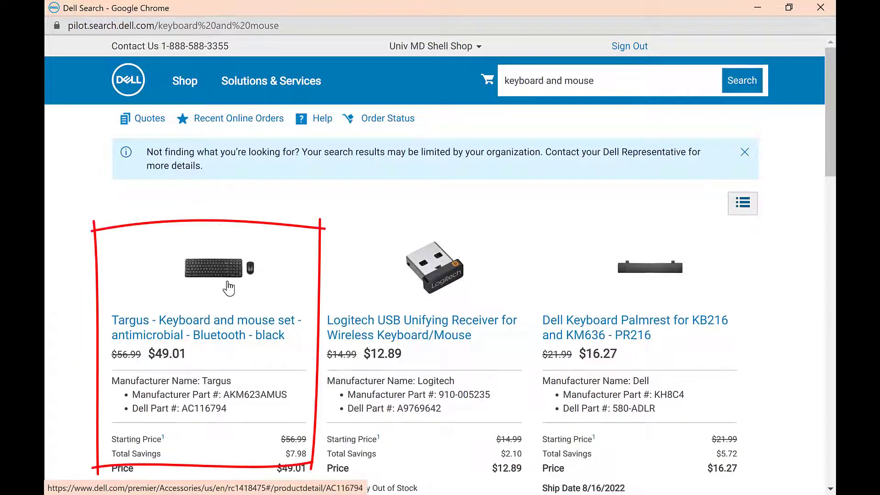
# Add the Targus antimicrobial Bluetooth keyboard and mouse set to the Dell cart and open the cart
pyautogui.click(229, 288)
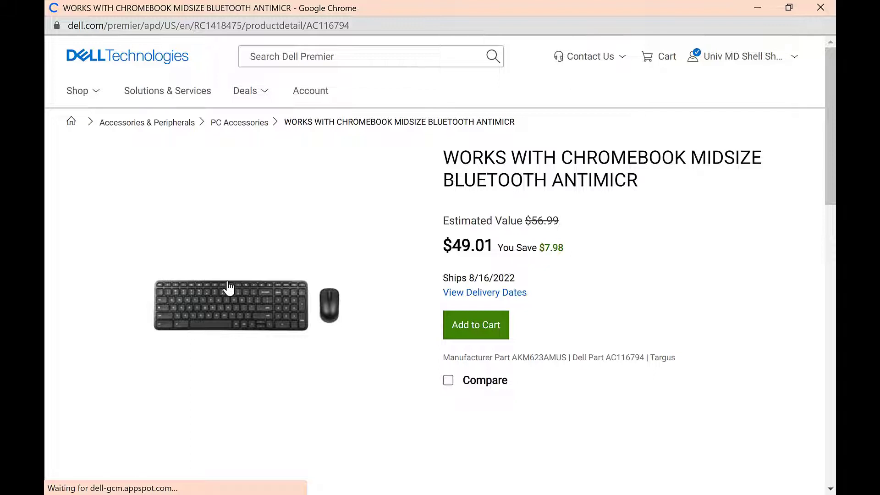
pyautogui.click(475, 331)
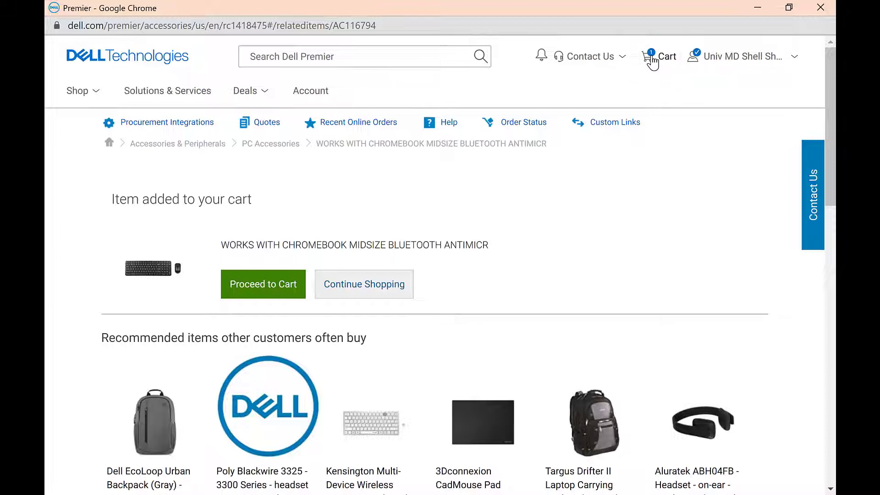
pyautogui.click(652, 59)
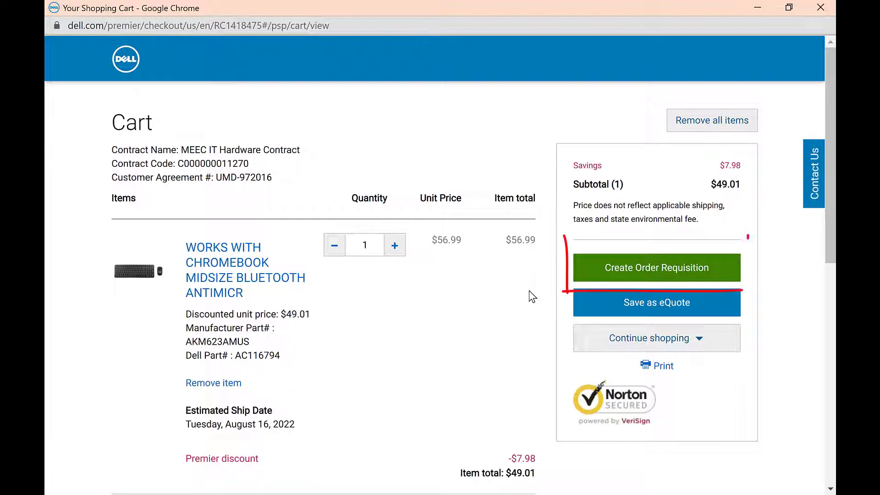
# Create an order requisition from the Dell cart without attachments and submit it to the Shell Shop cart
pyautogui.click(640, 270)
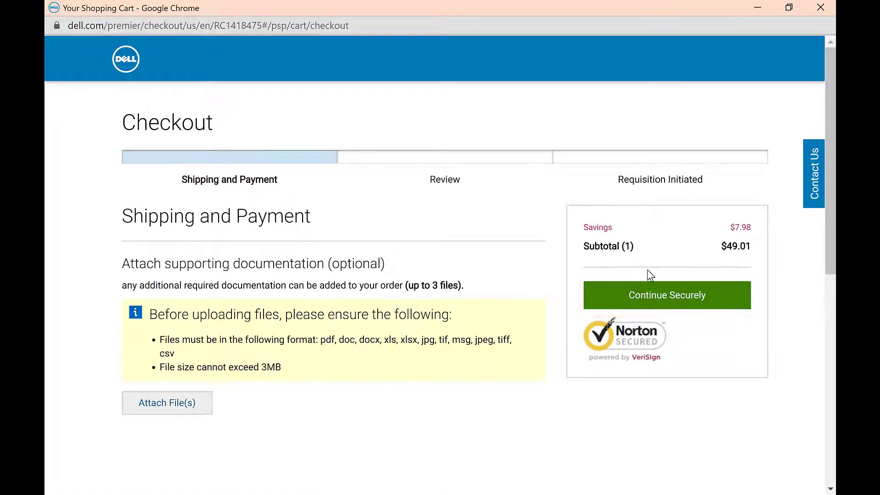
pyautogui.click(672, 296)
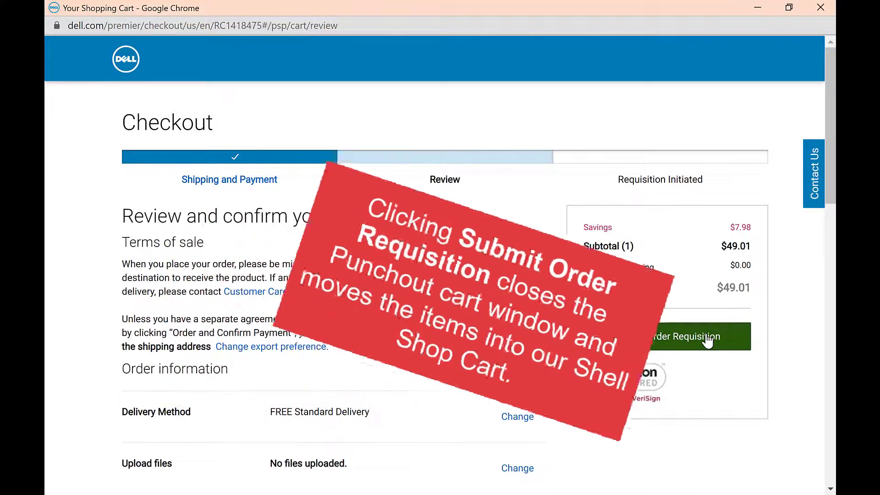
pyautogui.click(707, 340)
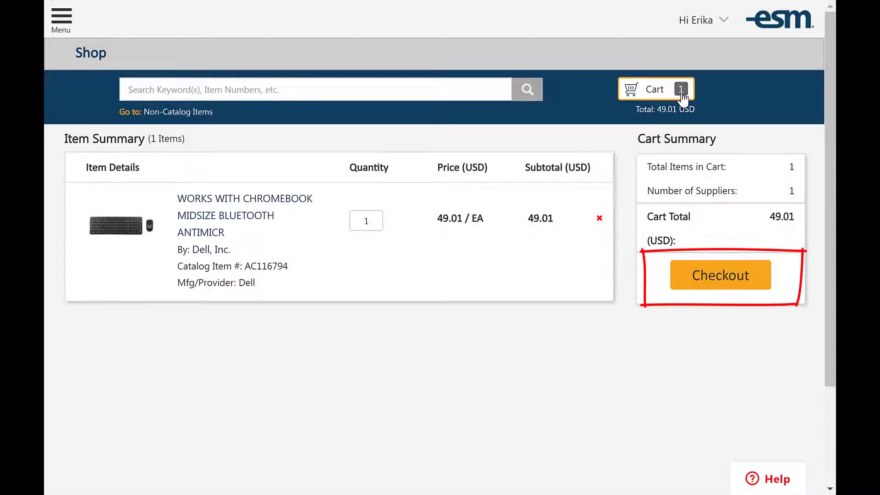
# Check out the Shell Shop cart, and proceed to checkout for the keyboard and mouse item in the Workday cart
pyautogui.click(711, 274)
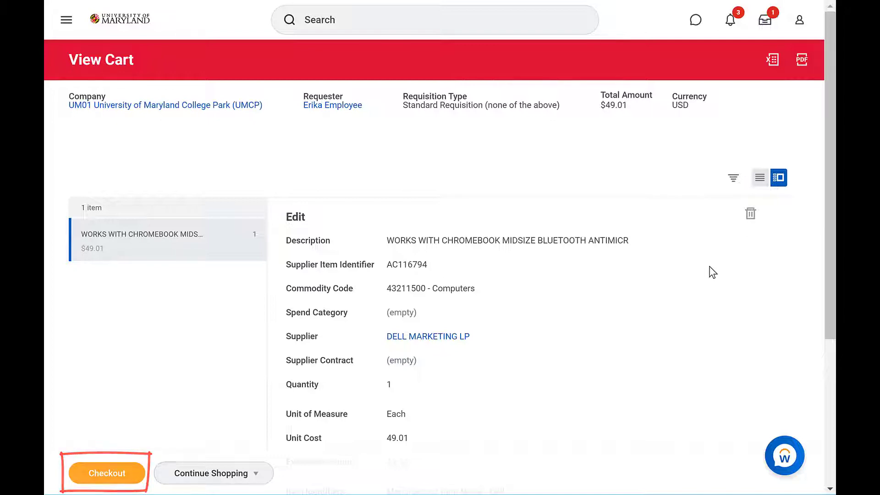
pyautogui.click(83, 474)
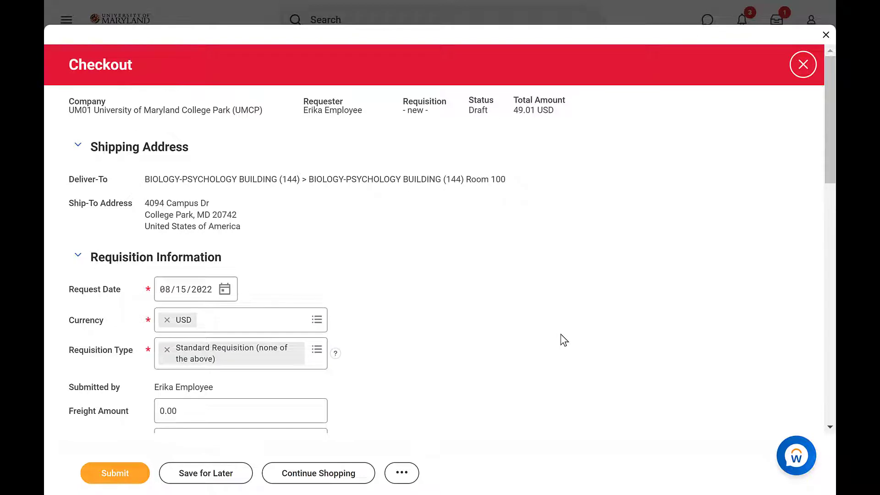
# Search the goods line's spend category for "office supplies" and assign Office Supplies - SC00248 - 3916
pyautogui.scroll(-5, 564, 340)
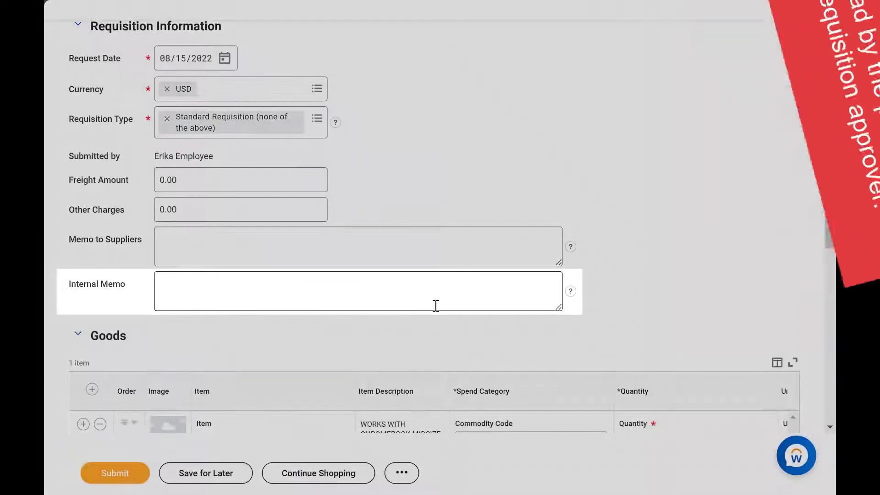
pyautogui.scroll(-6, 435, 305)
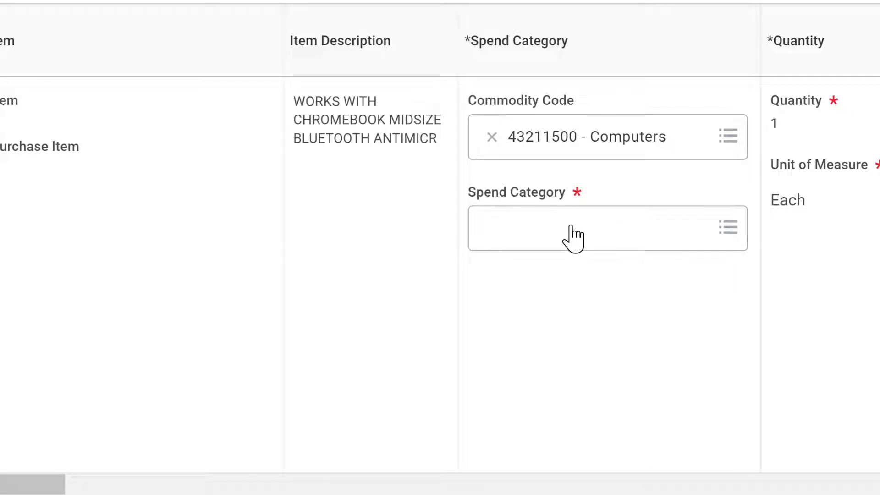
pyautogui.click(571, 227)
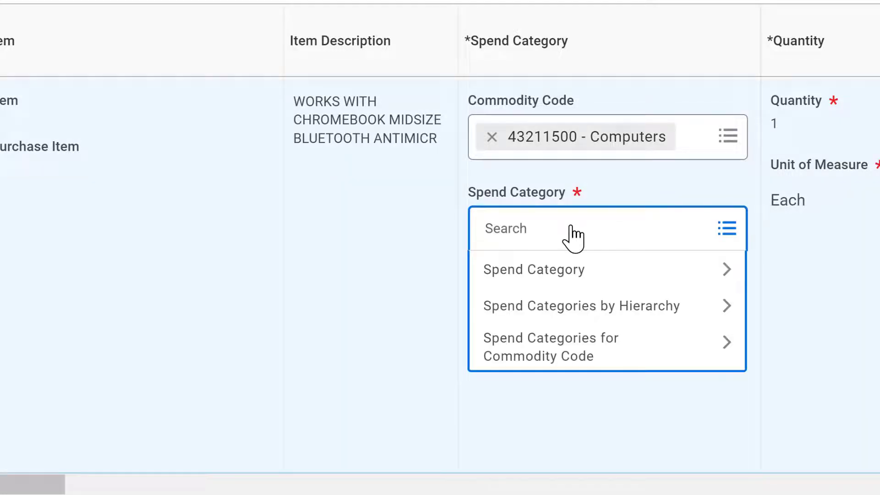
pyautogui.write('office supplies')
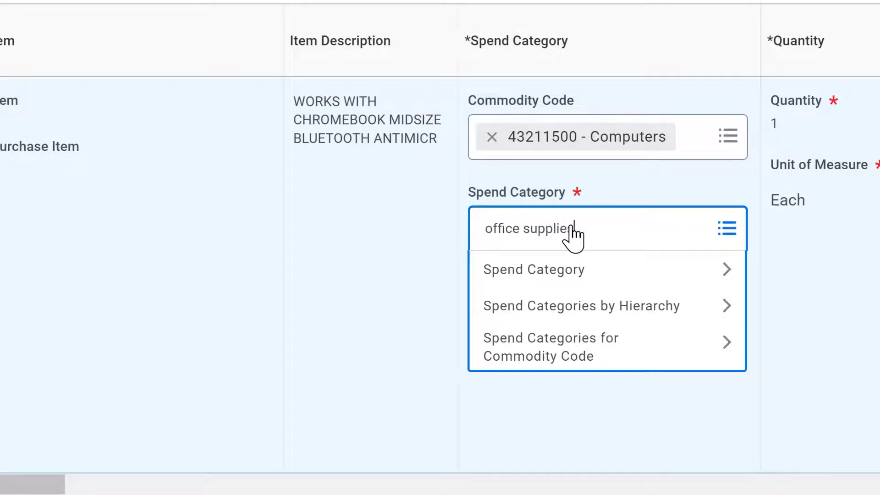
pyautogui.press('Return')
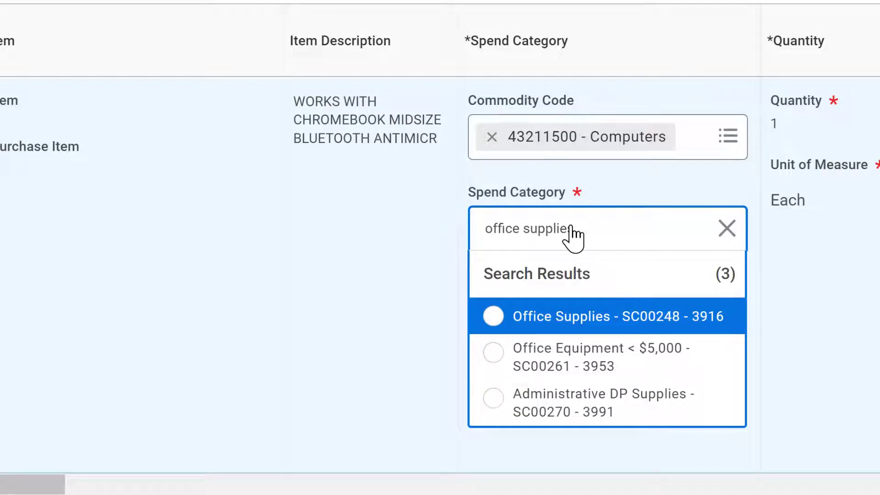
pyautogui.click(585, 316)
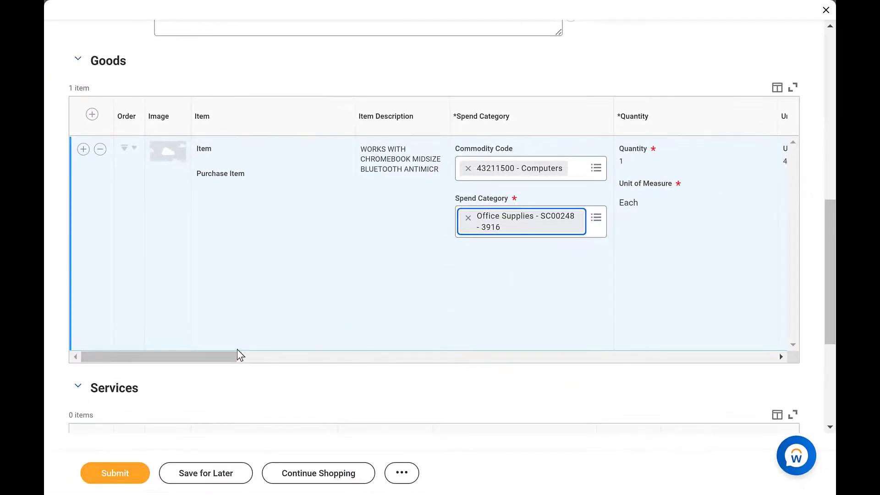
# Review the remaining goods line details through the grant, gift and project fields, and submit the requisition
pyautogui.hscroll(5, 212, 356)
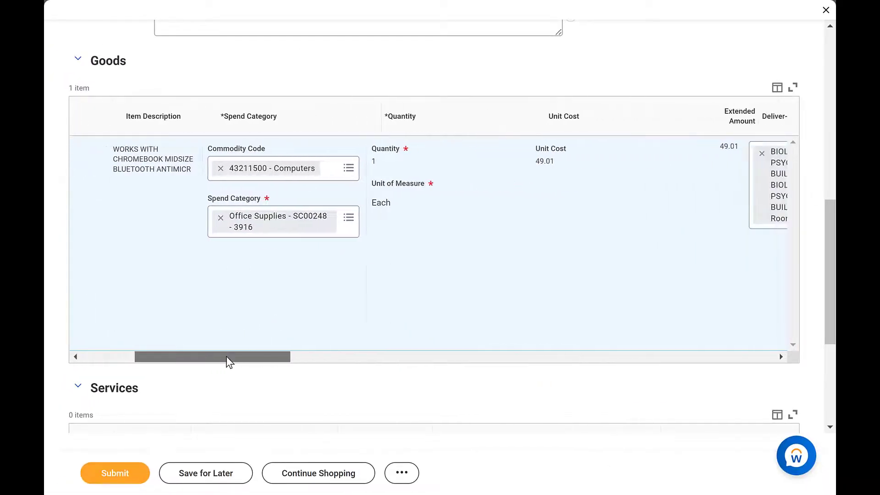
pyautogui.hscroll(5, 227, 356)
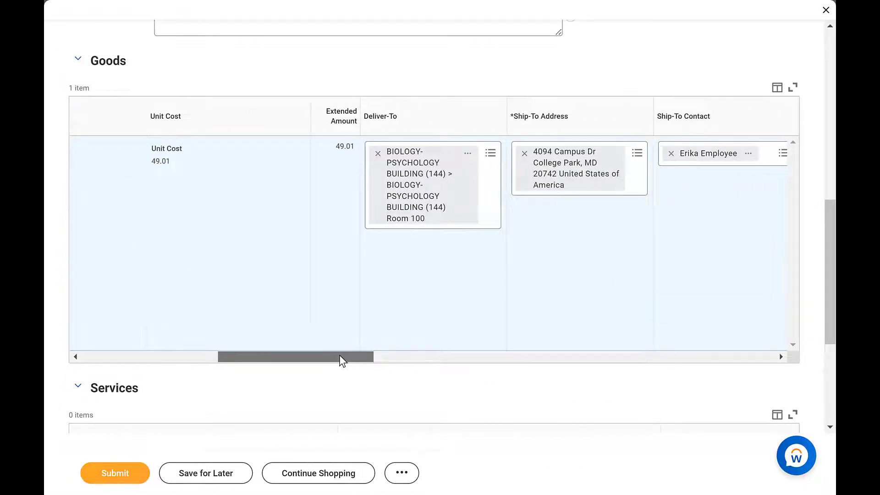
pyautogui.hscroll(1, 339, 355)
pyautogui.hscroll(10, 339, 355)
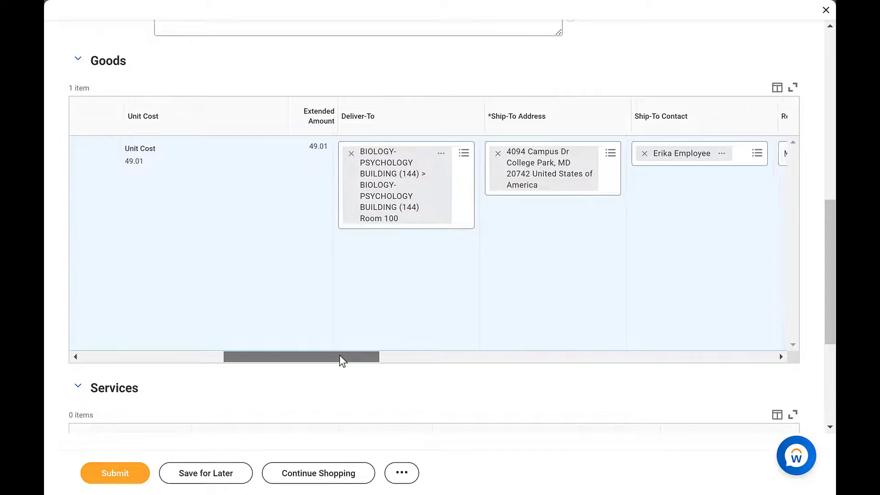
pyautogui.hscroll(10, 339, 361)
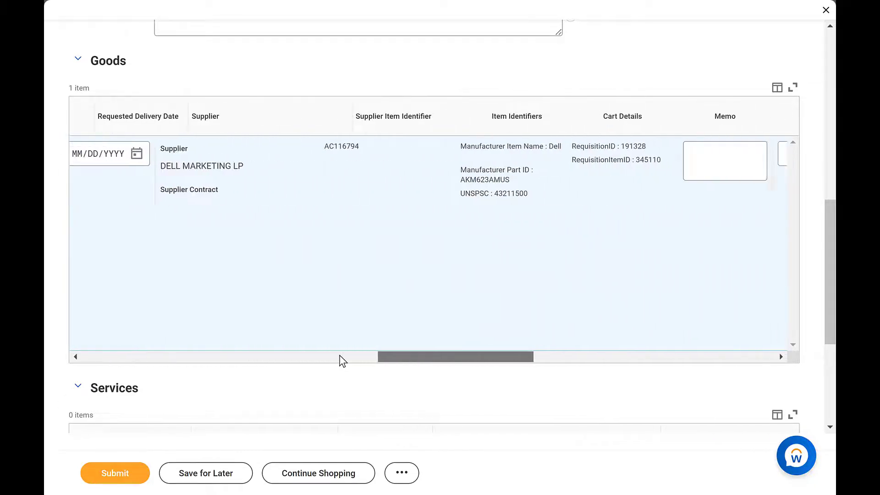
pyautogui.hscroll(5, 603, 360)
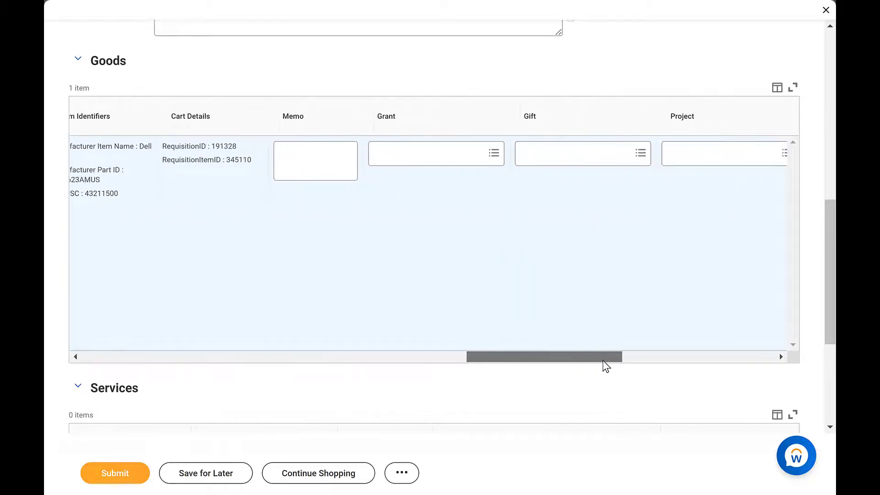
pyautogui.scroll(-3, 603, 360)
pyautogui.scroll(-2, 603, 360)
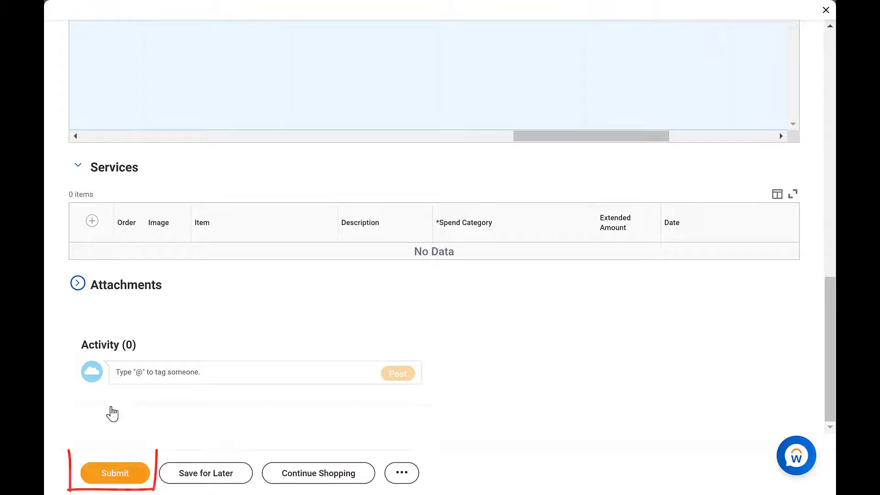
pyautogui.click(100, 478)
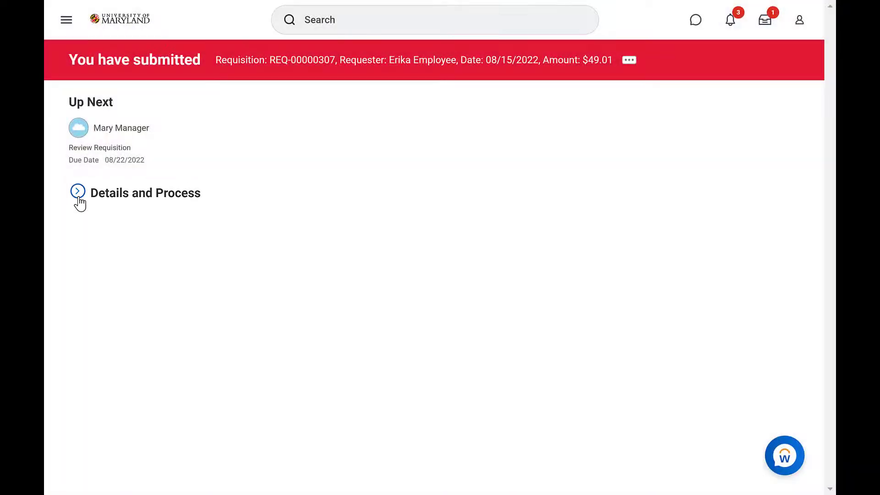
# Expand the submitted requisition's details and examine its goods line and process history
pyautogui.click(78, 199)
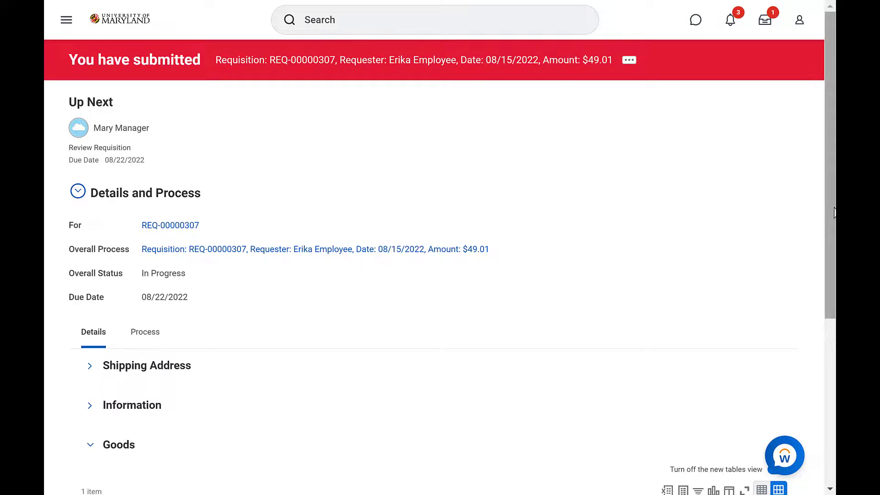
pyautogui.moveTo(832, 222); pyautogui.dragTo(829, 345)
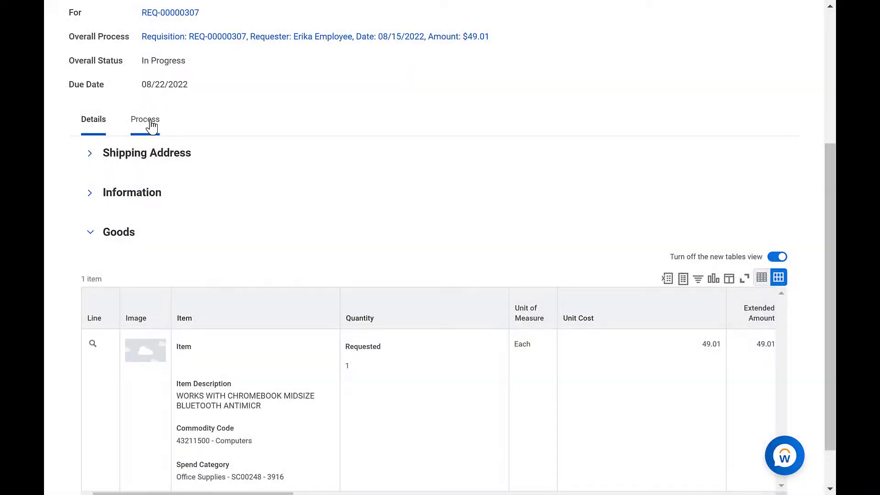
pyautogui.click(151, 122)
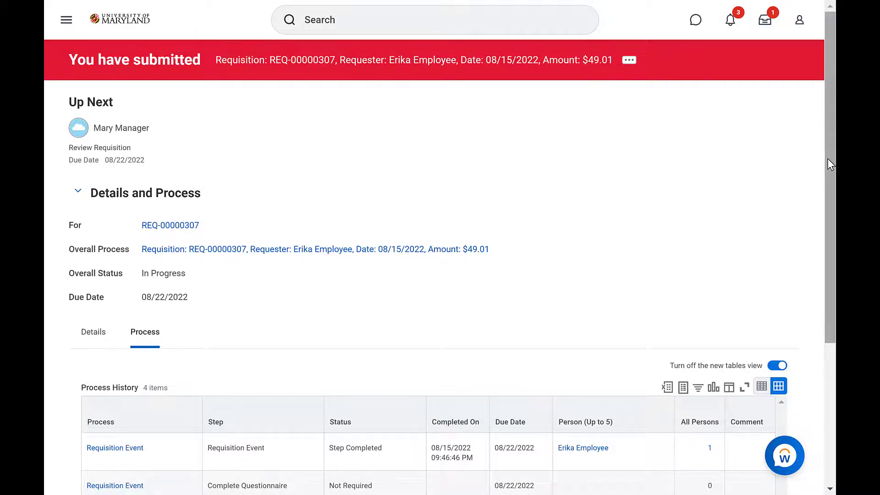
pyautogui.moveTo(828, 159); pyautogui.dragTo(825, 307)
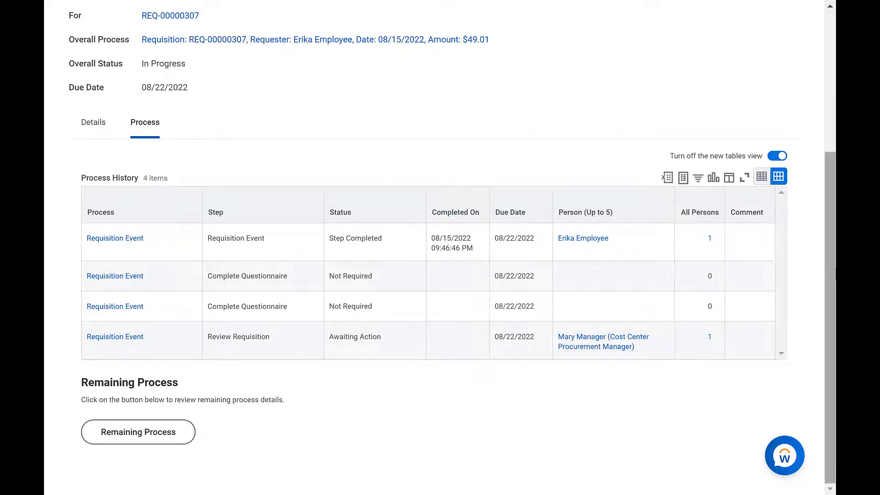
pyautogui.moveTo(829, 271); pyautogui.dragTo(832, 75)
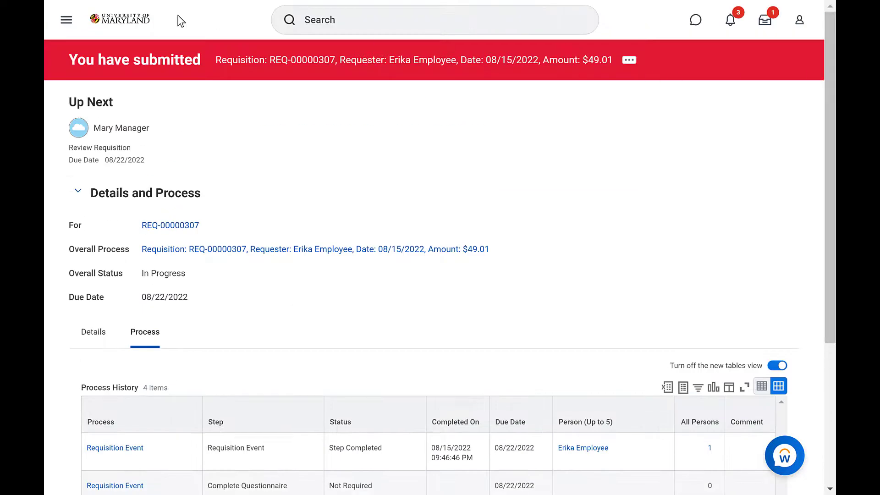
# Return to the home page and run the My Requisitions report from the Maryland Procurement & AP app with its default filters
pyautogui.click(127, 28)
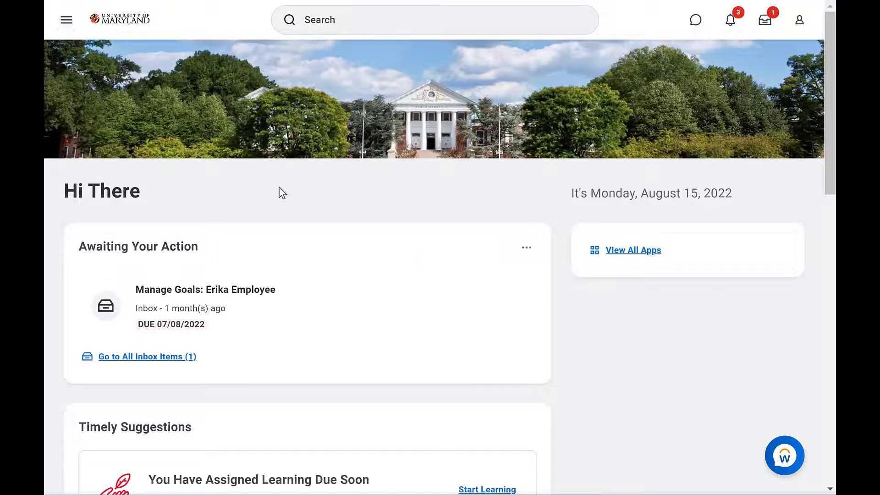
pyautogui.click(648, 253)
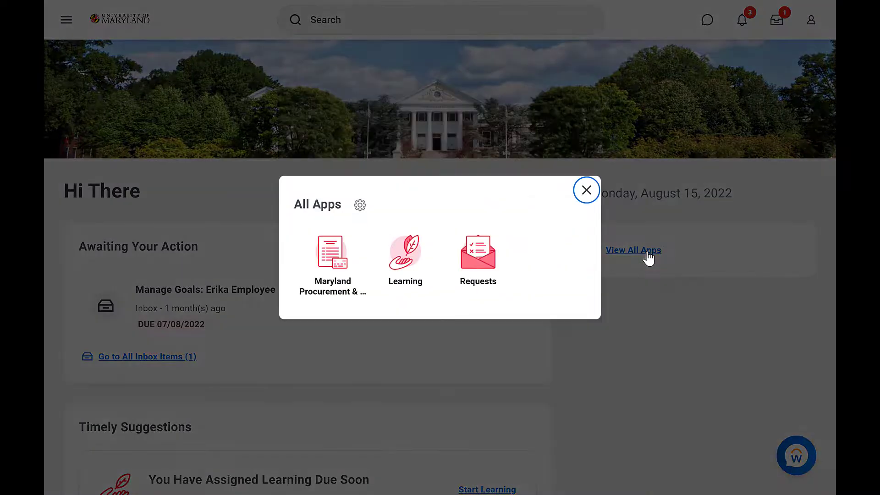
pyautogui.click(330, 256)
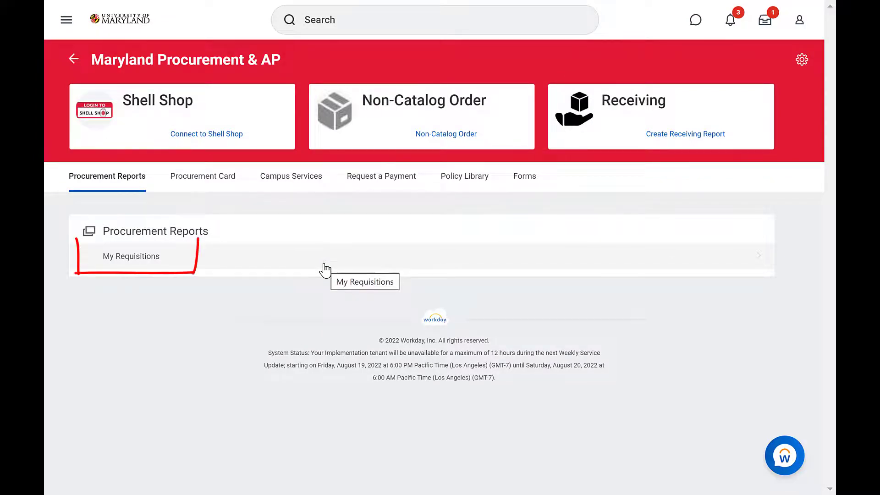
pyautogui.click(153, 259)
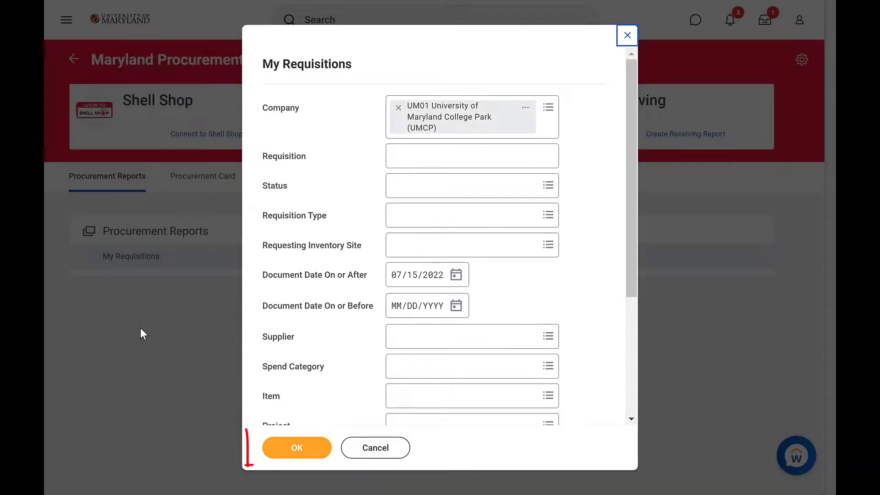
pyautogui.click(293, 448)
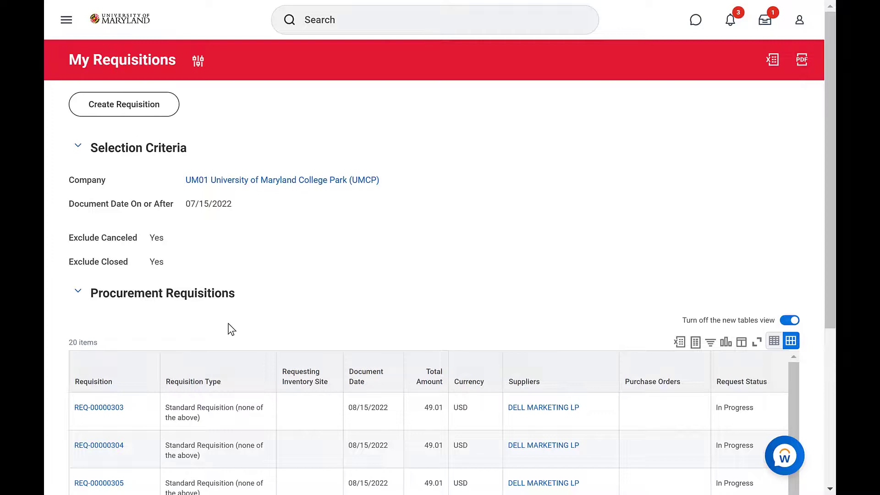
# Examine the procurement requisitions table, including purchase orders, request status, memos and the edit option
pyautogui.moveTo(828, 177); pyautogui.dragTo(820, 340)
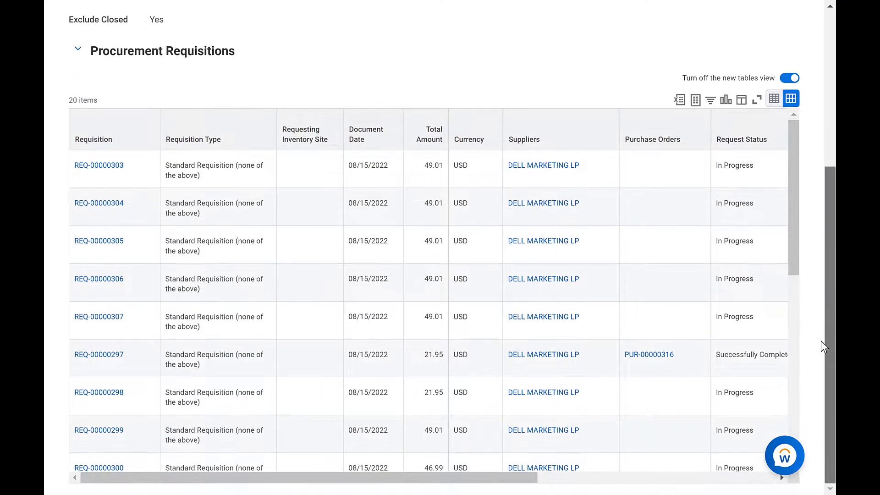
pyautogui.moveTo(511, 477); pyautogui.dragTo(628, 489)
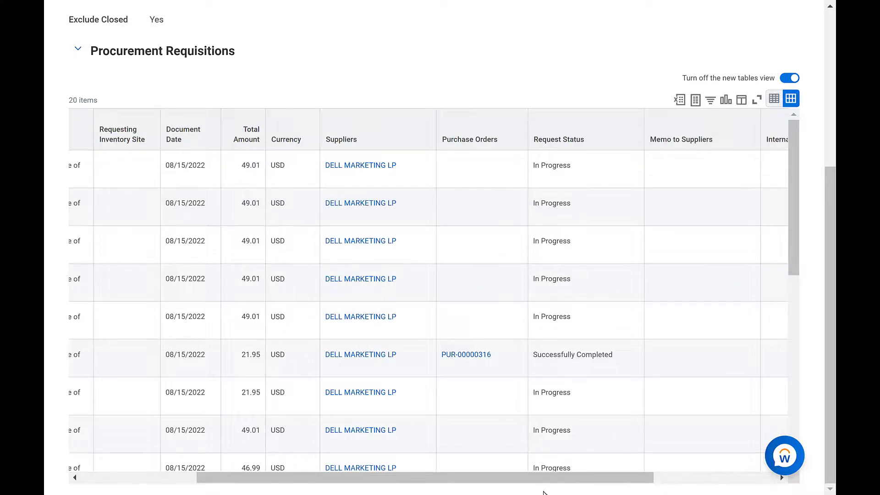
pyautogui.moveTo(540, 479); pyautogui.dragTo(665, 479)
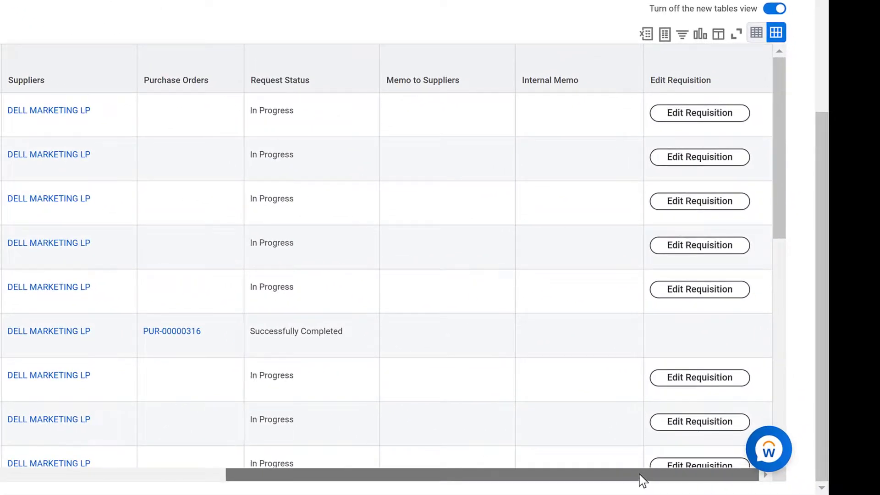